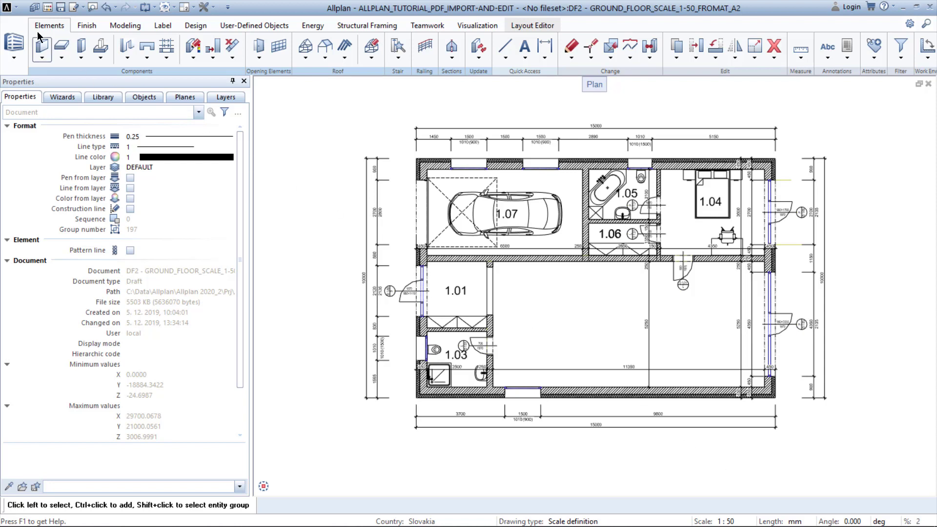
Launch Import PDF Data from the application menu's Import submenu.
left_click(9, 9)
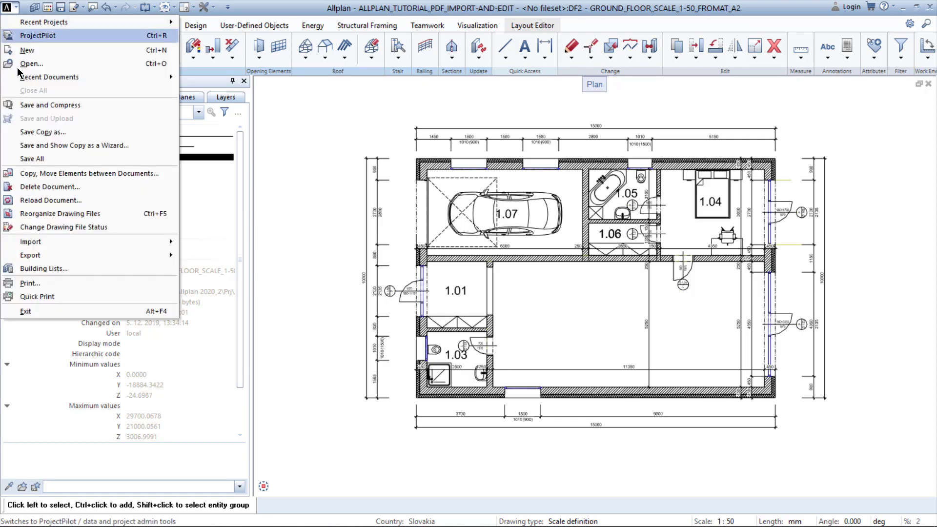
mouse_move(109, 242)
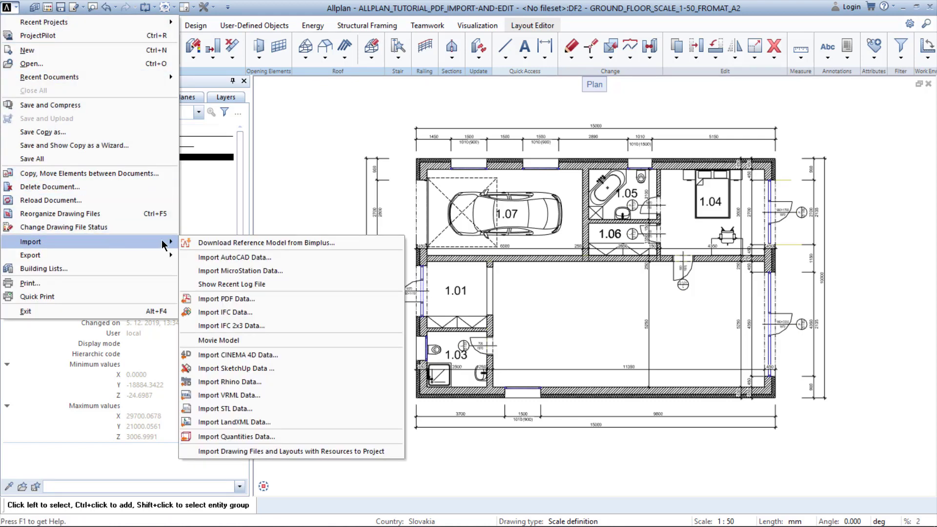
left_click(245, 303)
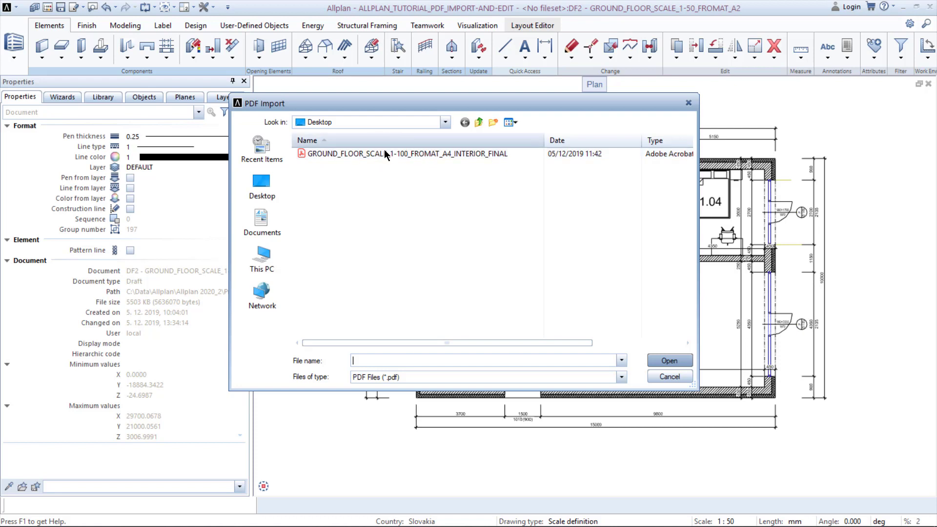
Open GROUND_FLOOR_SCALE_1-100_FROMAT_A4_INTERIOR_FINAL from the Desktop for PDF import.
left_click(406, 155)
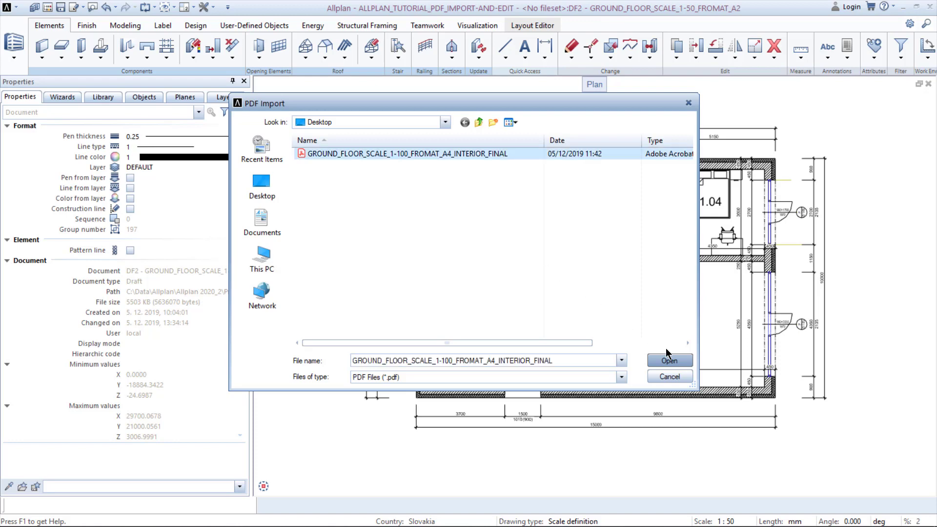
left_click(669, 361)
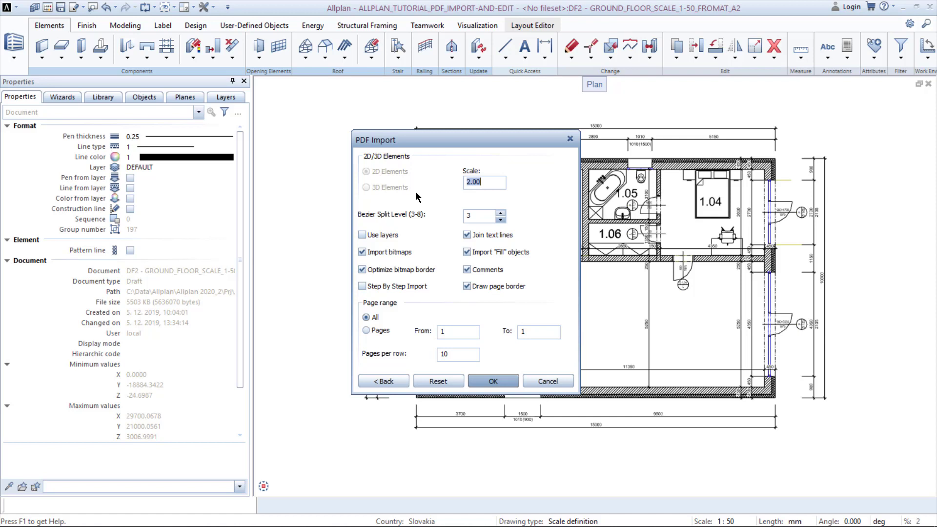
Enter 2 as the PDF Import scale, correcting a mistyped 1.
key("BackSpace")
type("1")
key("BackSpace")
type("2")
Confirm the import, bring the plan around room 1.02 into view, and check a sofa line.
left_click(503, 378)
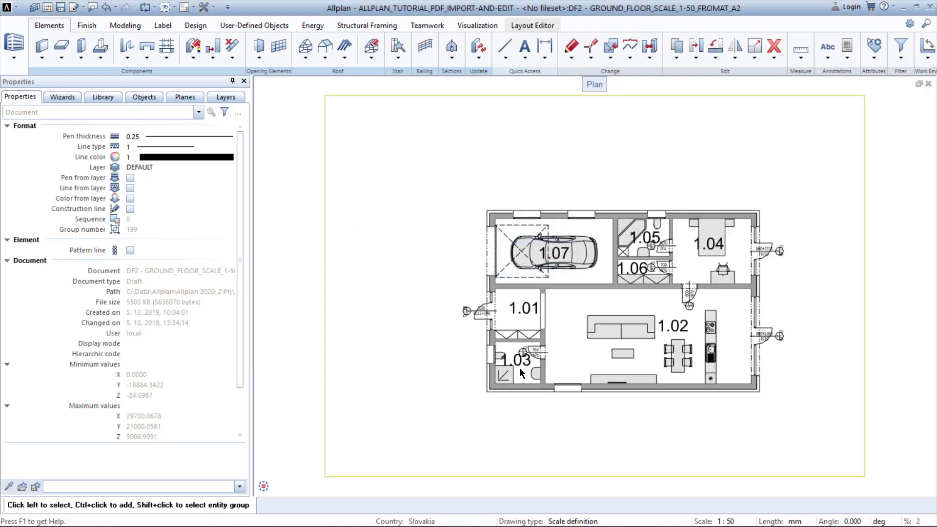
scroll(520, 371, "down", 2)
mouse_move(548, 397)
middle_mouse_down()
mouse_move(480, 238)
mouse_move(480, 199)
middle_mouse_up()
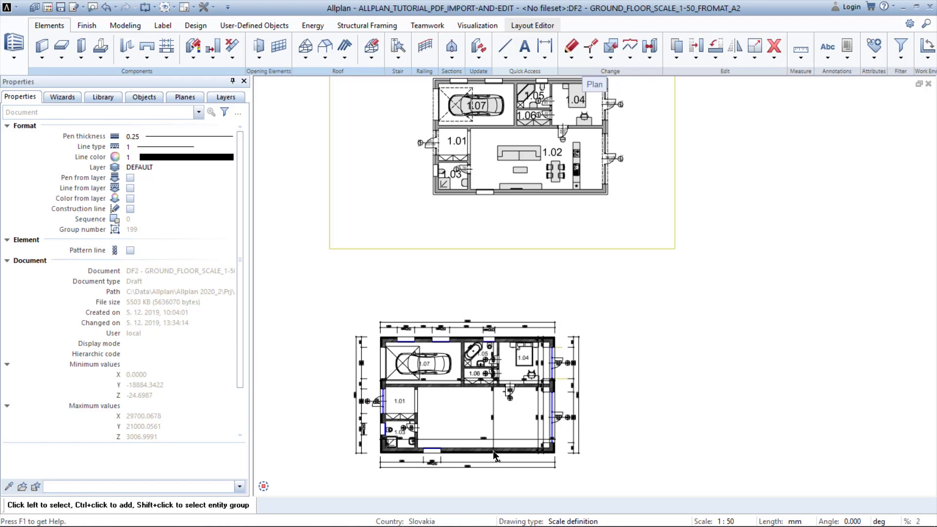
scroll(554, 162, "up", 5)
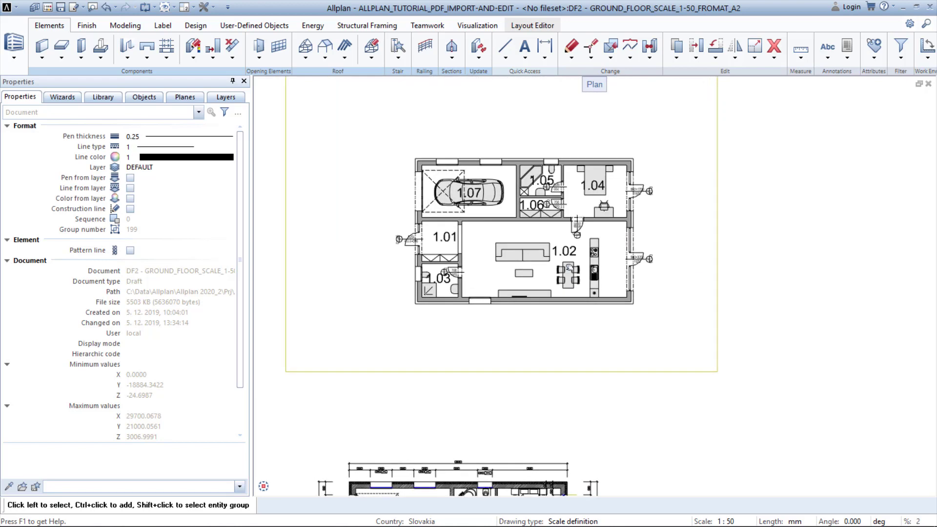
middle_click_drag(499, 253, 551, 286)
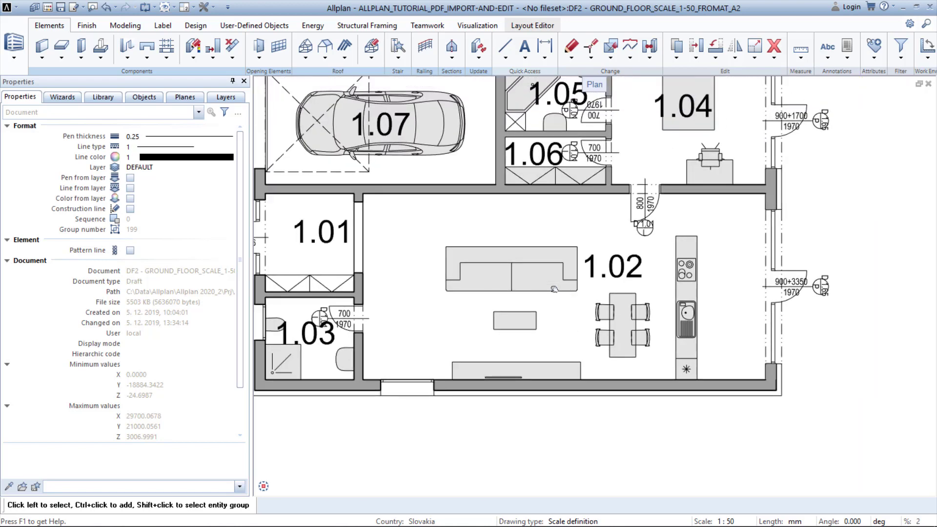
left_click(459, 250)
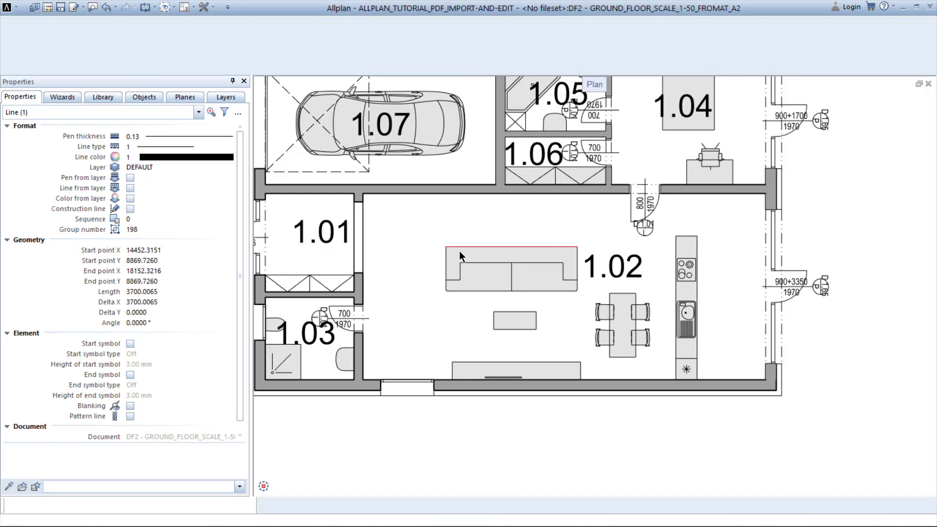
Window-select the sofa, small table, sideboard, dining set and kitchen counter together.
left_click(490, 277)
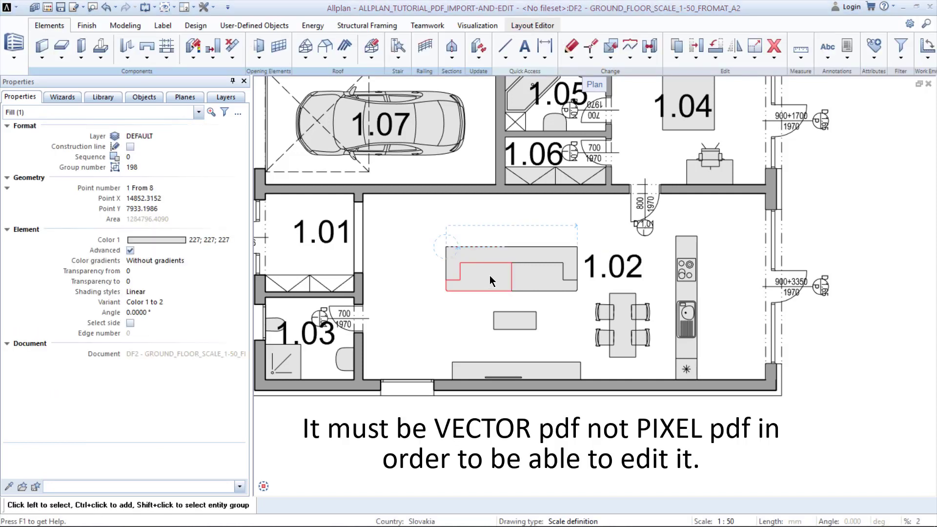
left_click(406, 242)
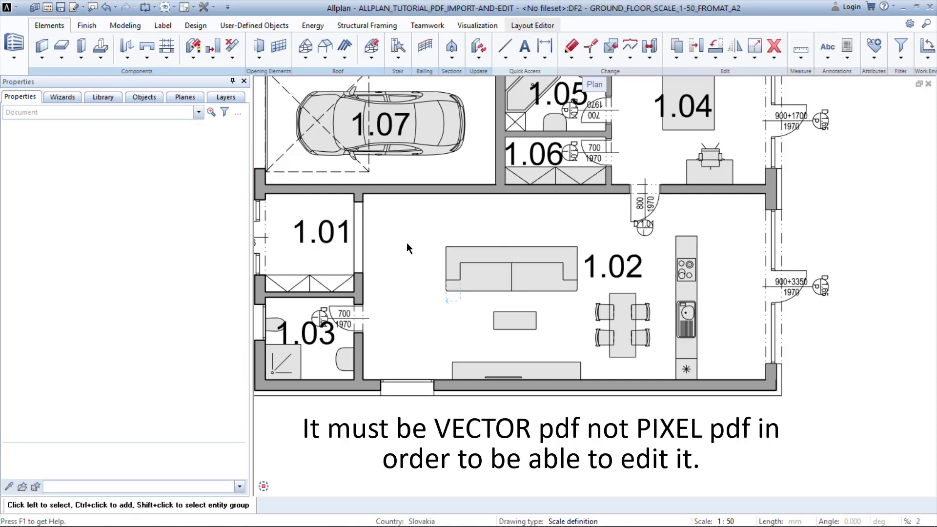
left_click_drag(417, 220, 585, 306)
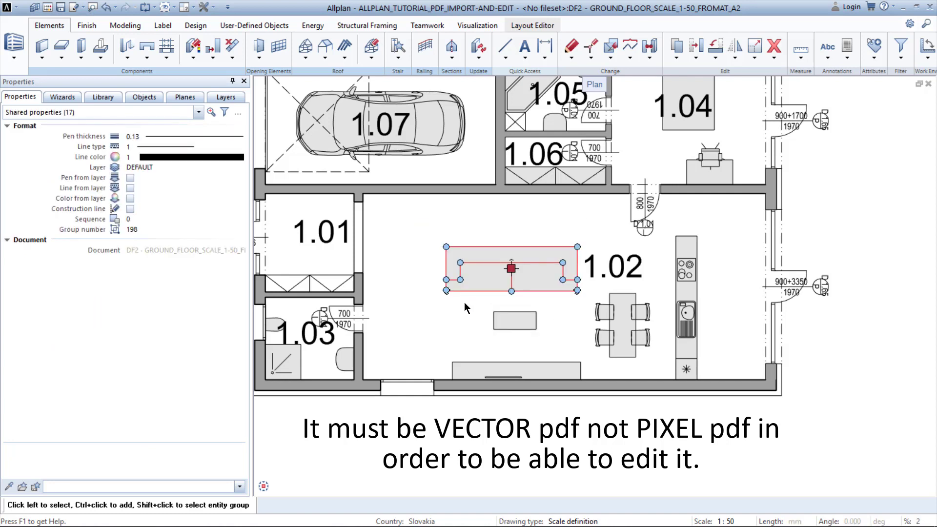
left_click_drag(470, 297, 560, 347, "ctrl")
left_click_drag(434, 343, 593, 393, "ctrl")
left_click_drag(589, 285, 663, 371, "ctrl")
left_click_drag(669, 225, 721, 376, "ctrl")
left_click_drag(721, 383, 721, 383)
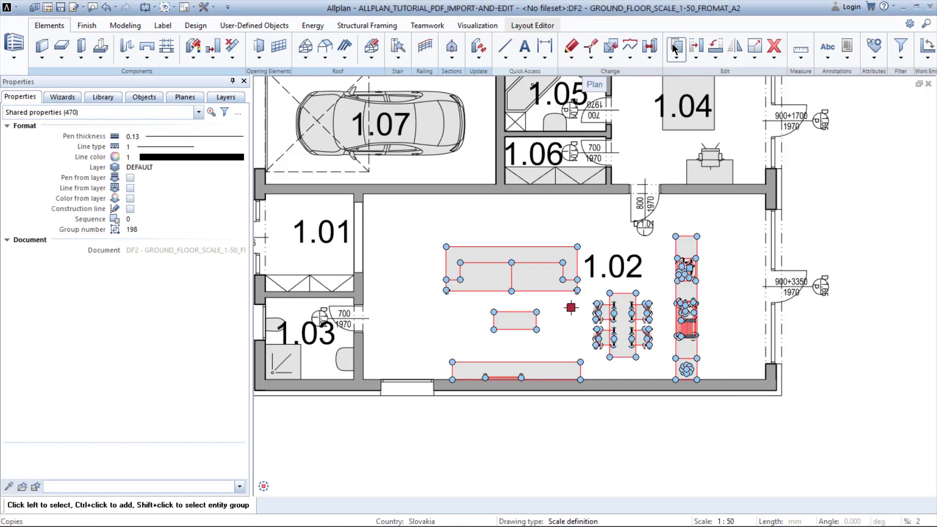
Copy the furniture from the imported plan's bottom-right corner to the original plan's matching corner.
left_click(731, 148)
key("ctrl+c")
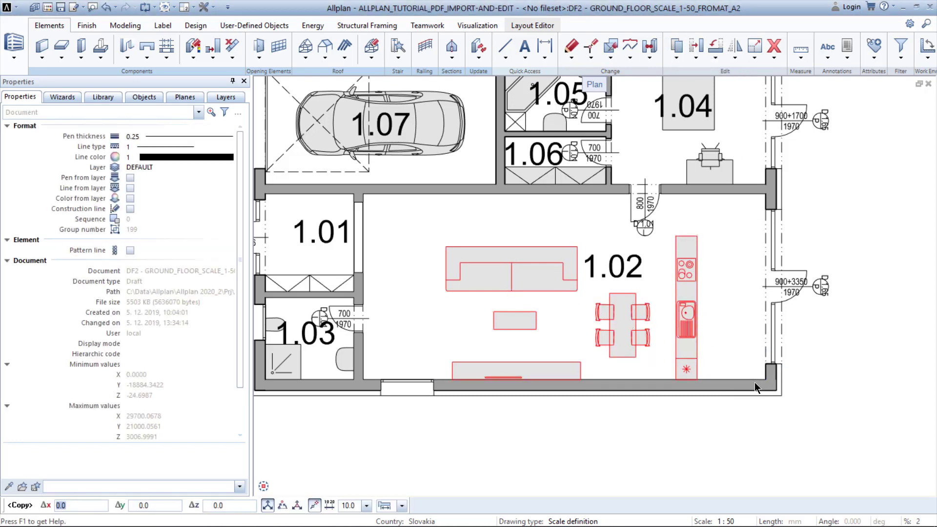
scroll(765, 380, "up", 3)
left_click(770, 377)
scroll(770, 378, "down", 3)
middle_click_drag(770, 377, 687, 398)
scroll(688, 399, "up", 3)
left_click(691, 402)
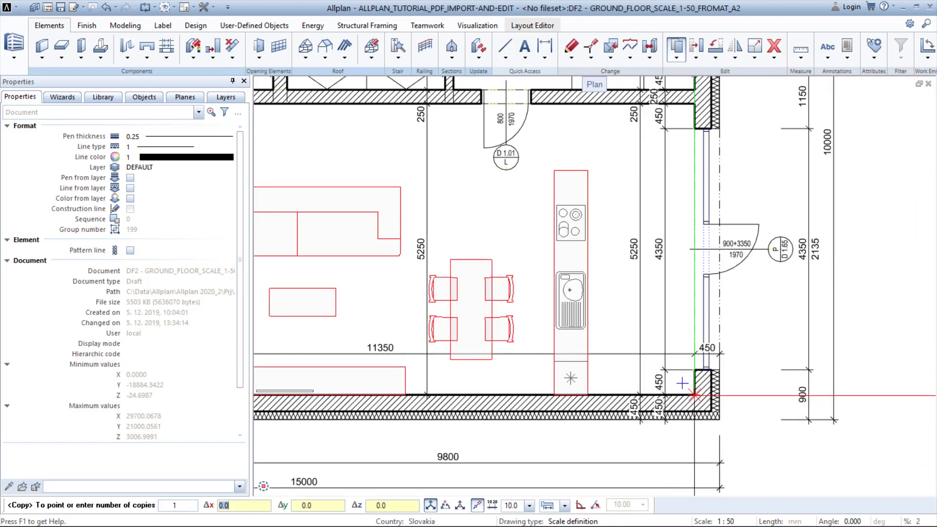
key("Escape")
Clear the furniture selection and centre the 1:50 ground-floor plan in view.
scroll(682, 401, "down", 2)
scroll(682, 402, "down", 4)
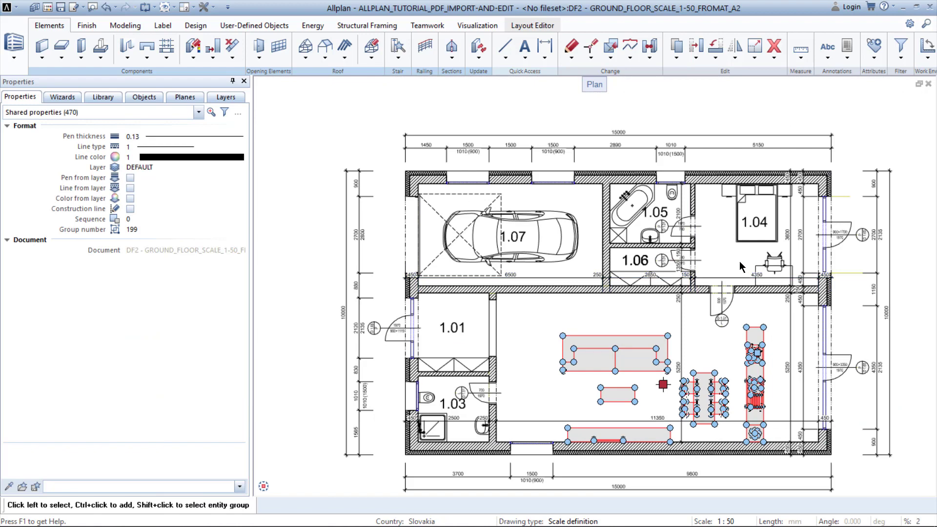
key("Escape")
middle_click_drag(700, 344, 659, 308)
left_click(589, 321)
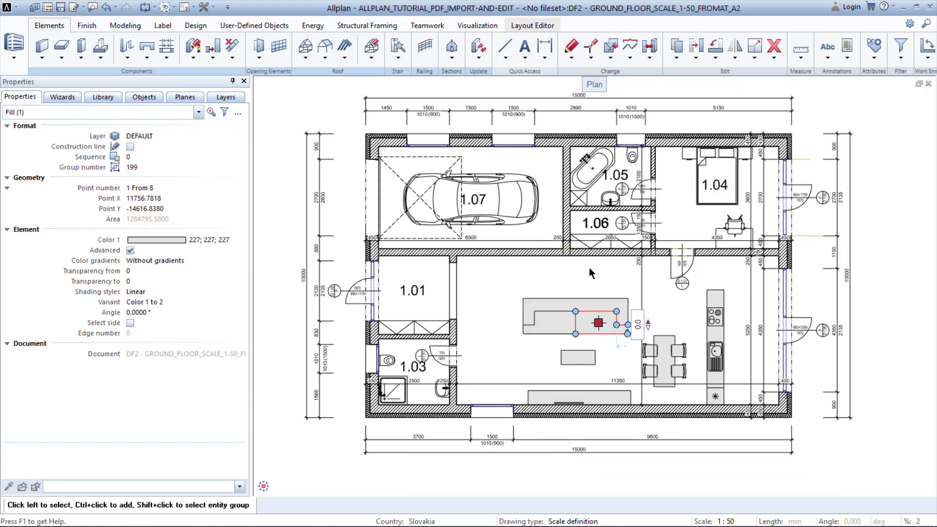
left_click(597, 333)
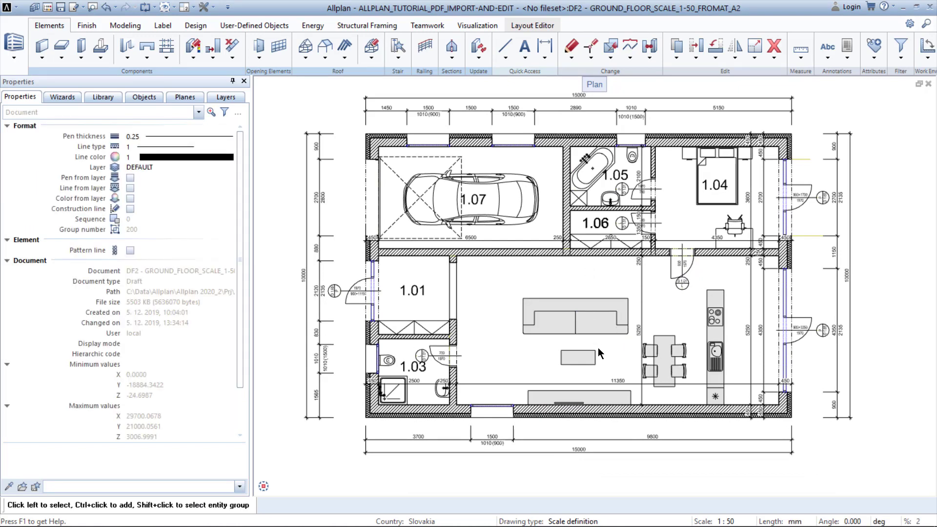
left_click(595, 323)
left_click(561, 323)
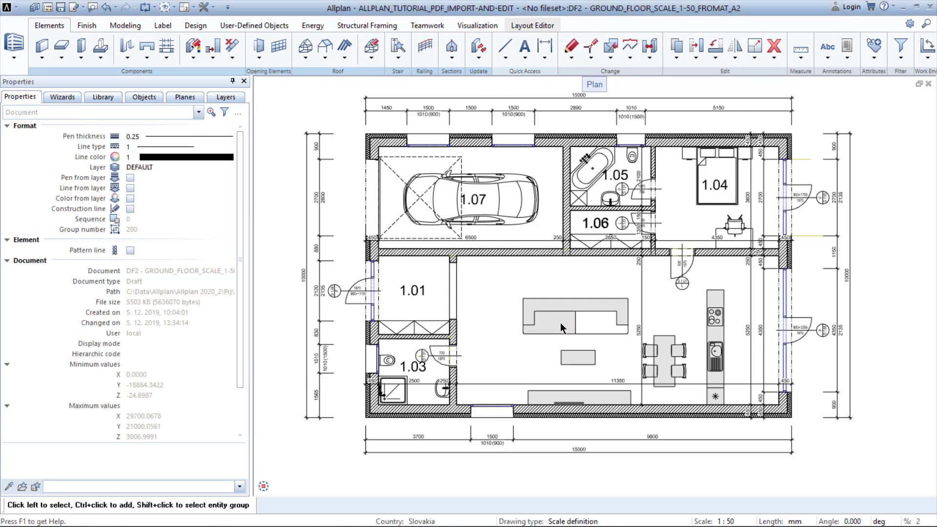
key("Escape")
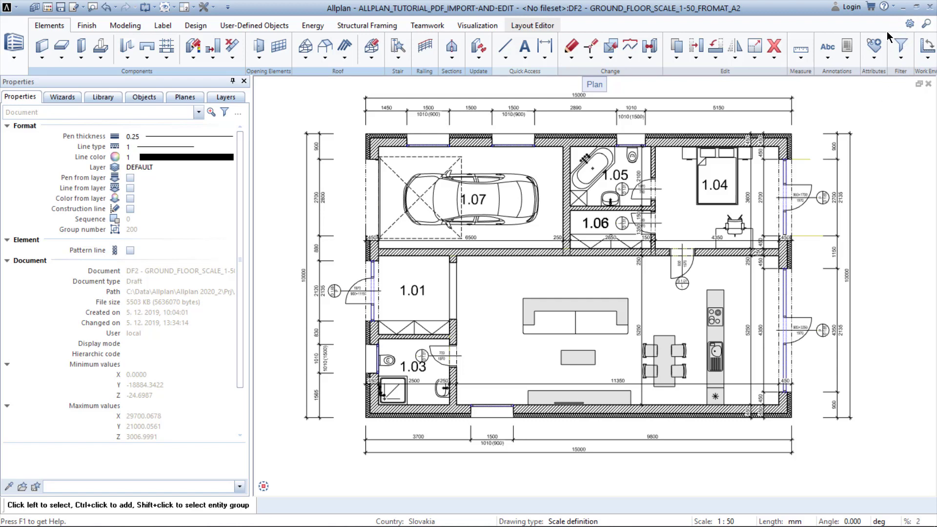
left_click(900, 58)
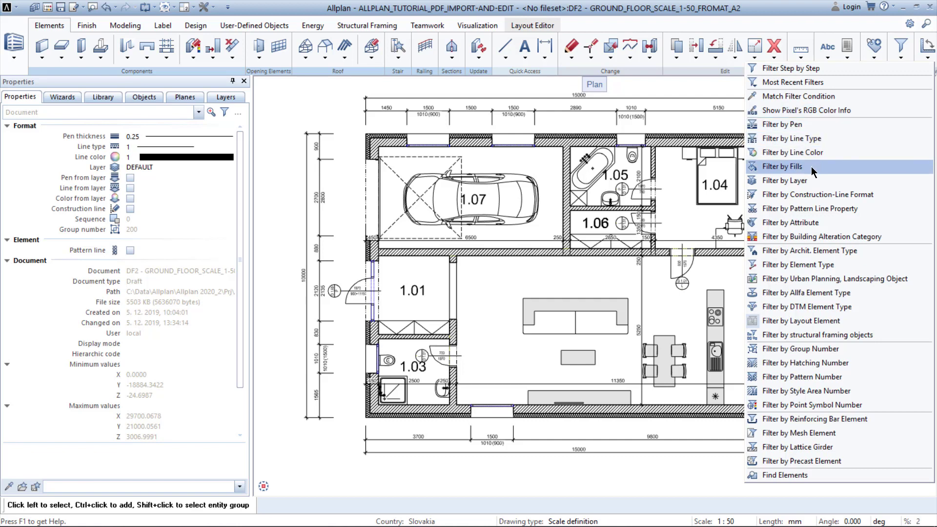
left_click(797, 167)
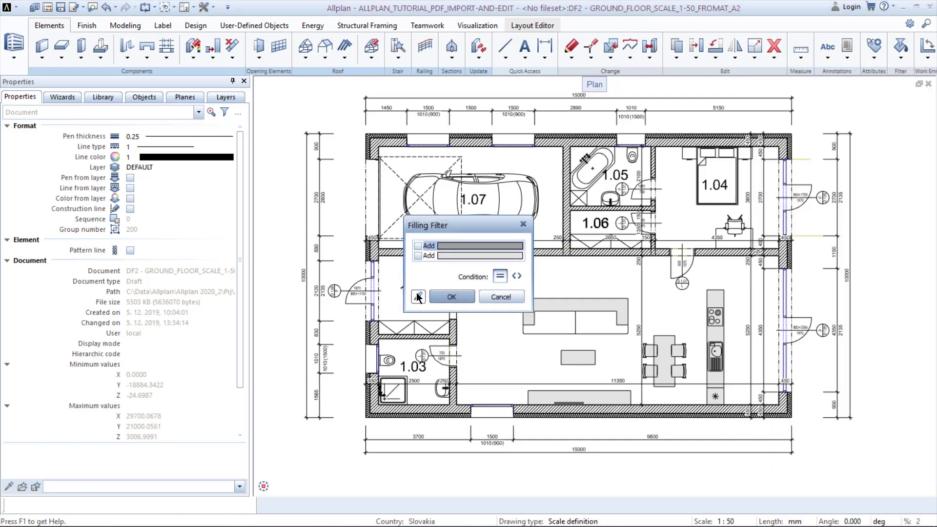
left_click(419, 297)
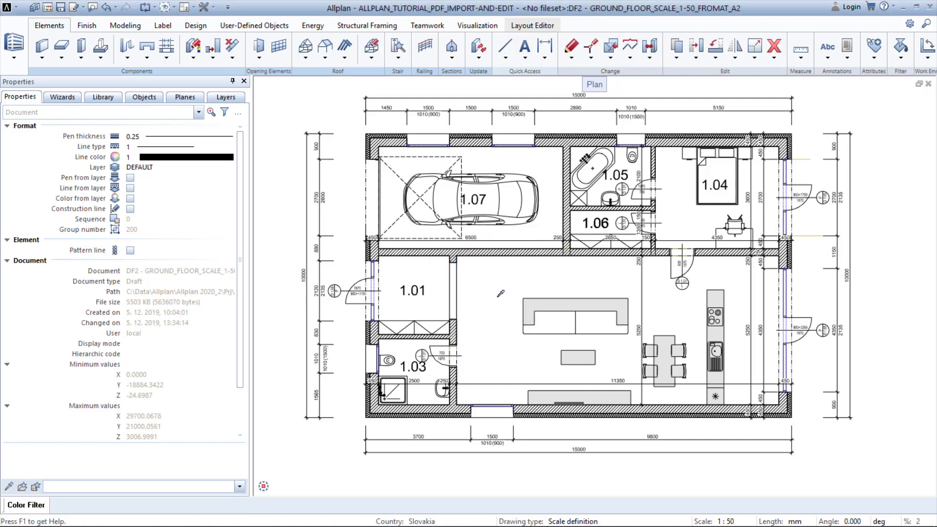
left_click(547, 299)
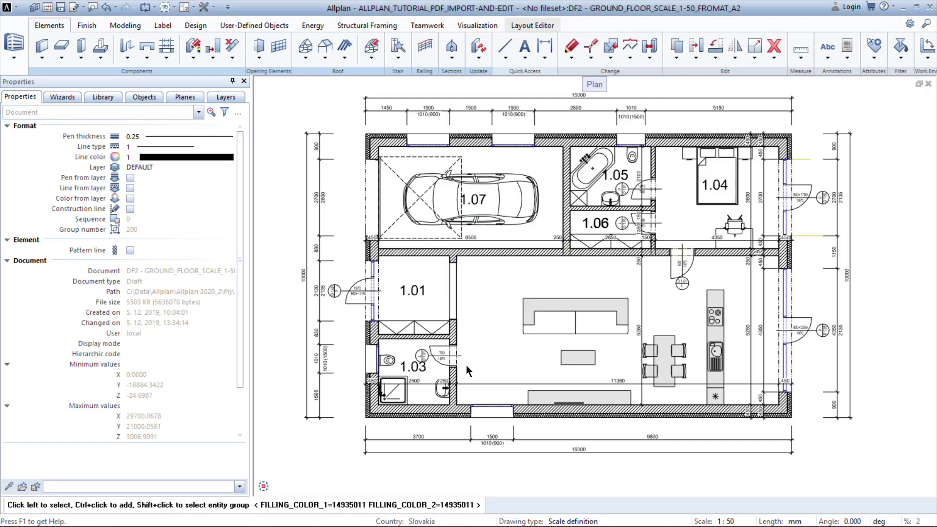
mouse_move(263, 488)
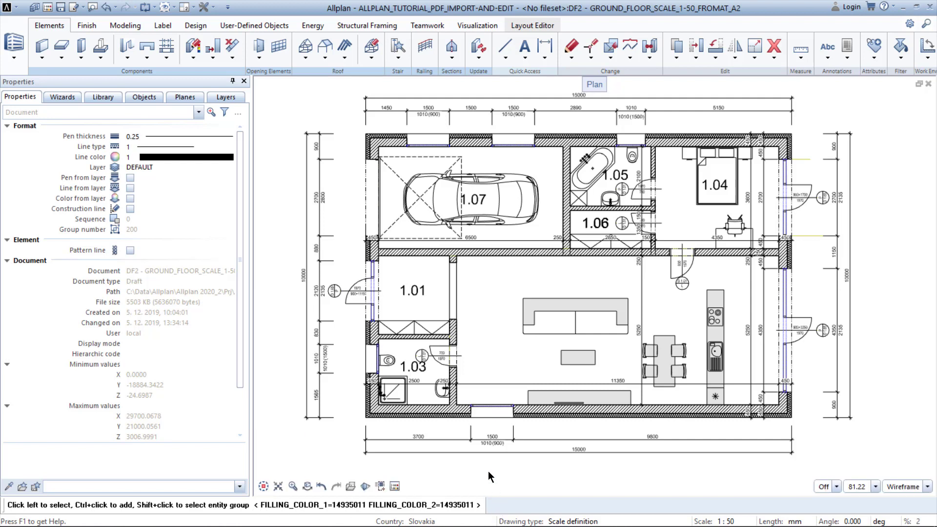
left_click_drag(460, 259, 825, 435)
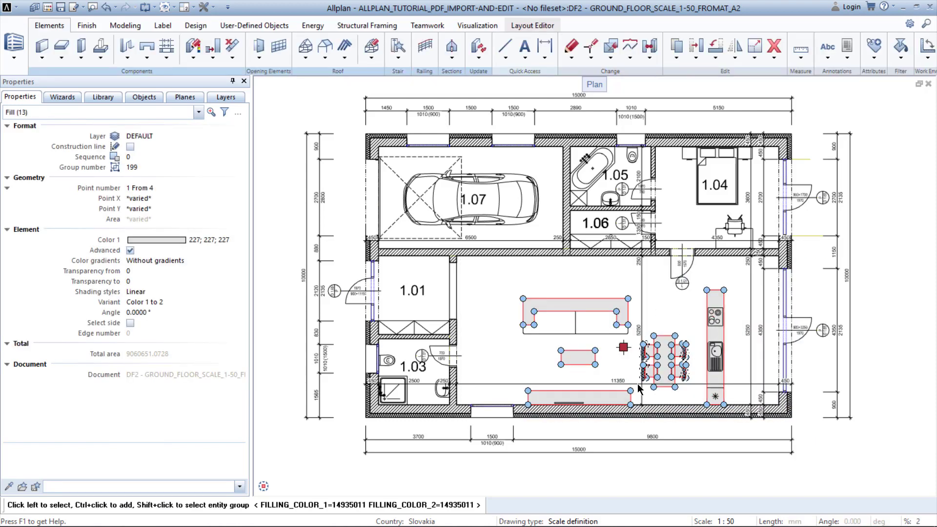
key("Escape")
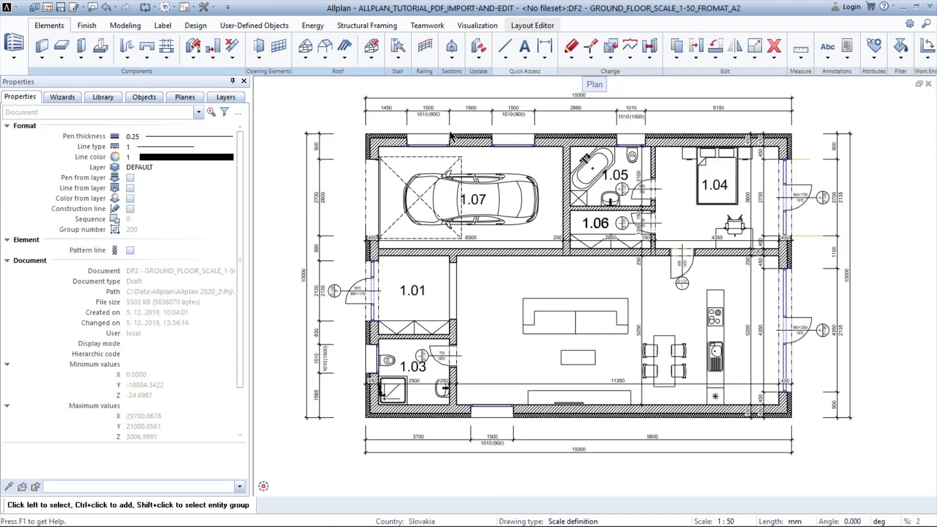